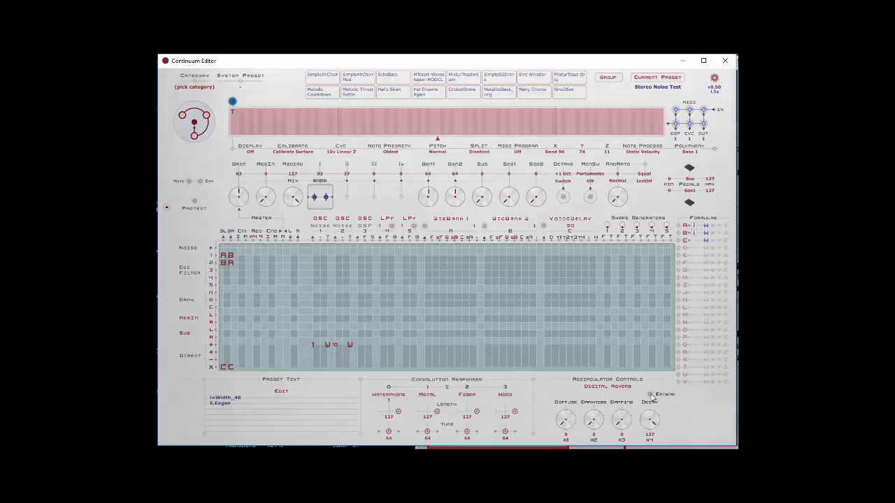
- Check the digital reverb's Extend control and minimize the Continuum Editor
click(650, 395)
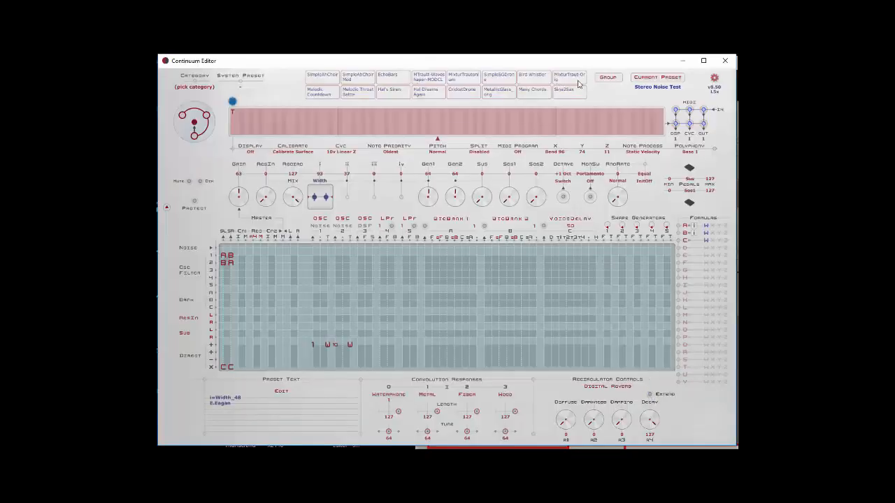
click(683, 61)
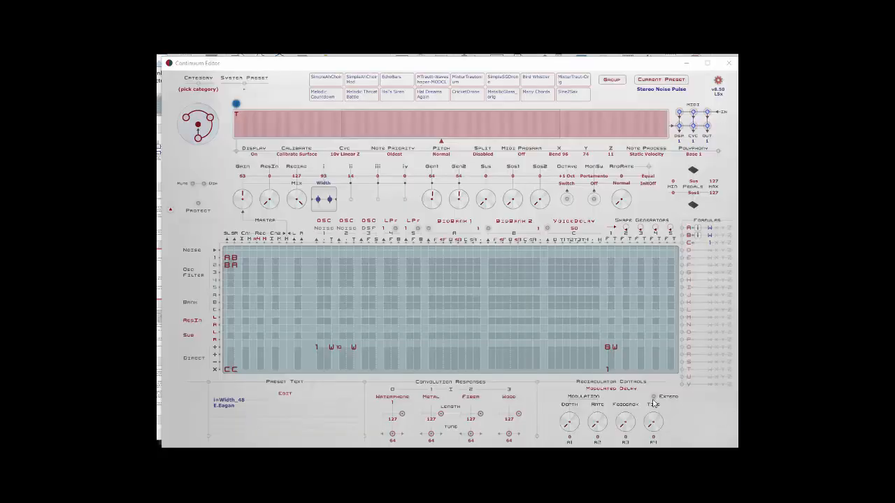
- Select Modulated Delay as the recirculator type and lower its Feedback to 0
click(629, 390)
click(616, 408)
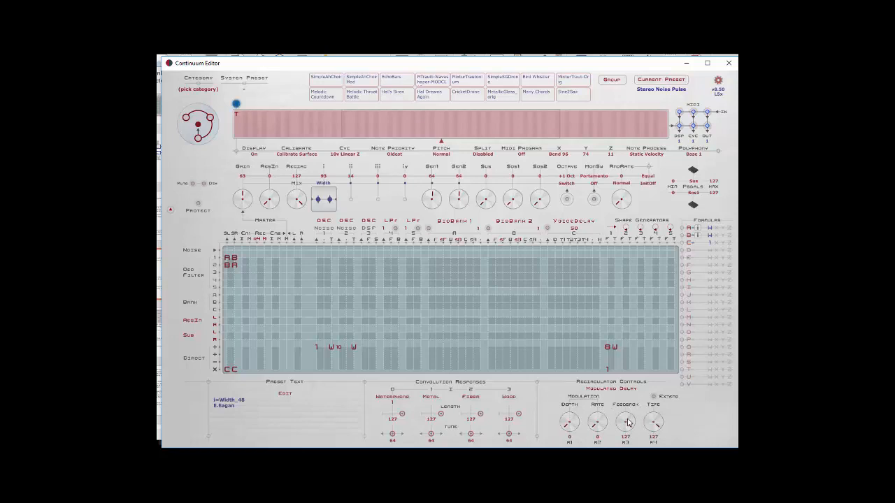
drag(625, 418, 625, 468)
- Read the Modulated Delay notes on the PowerPoint Recirculator (2) slide, and inspect formula C in the Continuum Editor
key(alt+Tab)
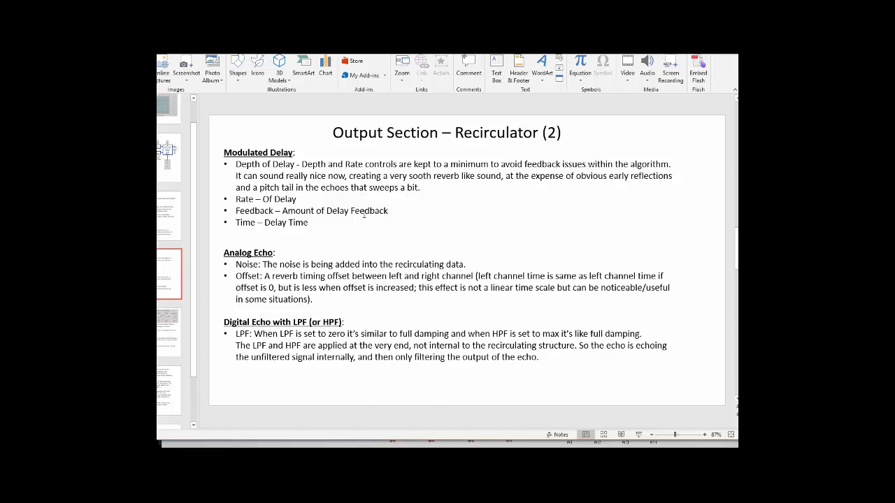
key(alt+Tab)
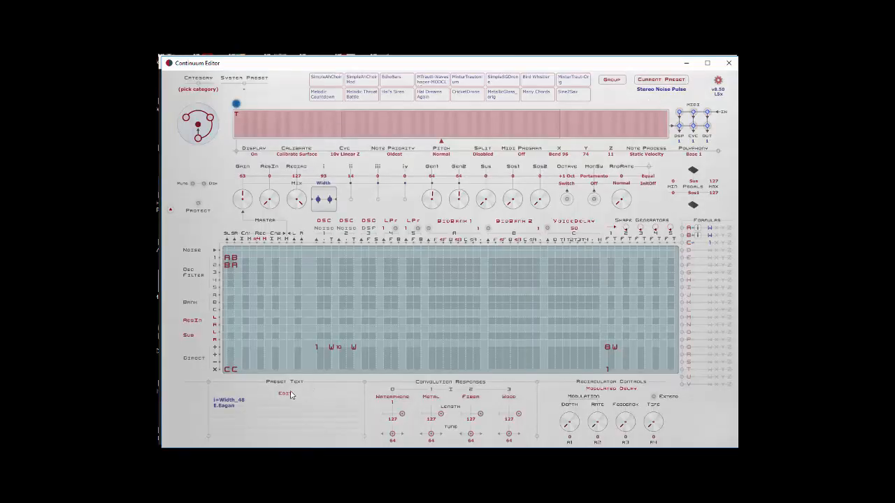
click(229, 369)
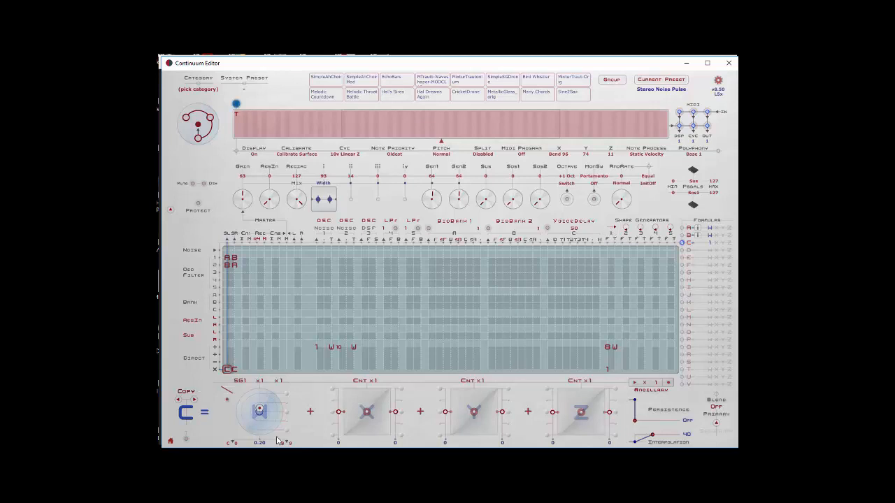
click(170, 441)
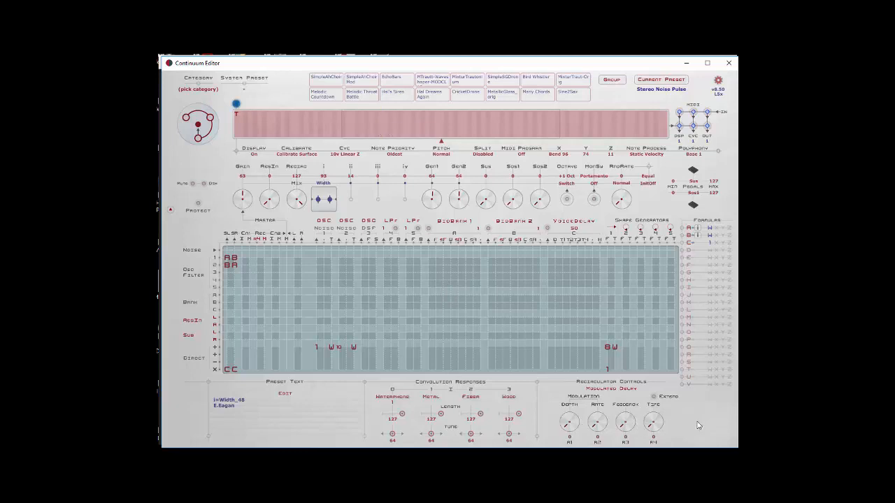
- Raise the Modulated Delay's Time and Feedback to 127
drag(657, 438, 657, 429)
mouse_move(631, 433)
mouse_down()
mouse_move(631, 406)
mouse_move(623, 429)
mouse_up()
- Load the preset file Metallurgy_Modulated from the Continuum Editor 850 folder
click(654, 81)
click(661, 90)
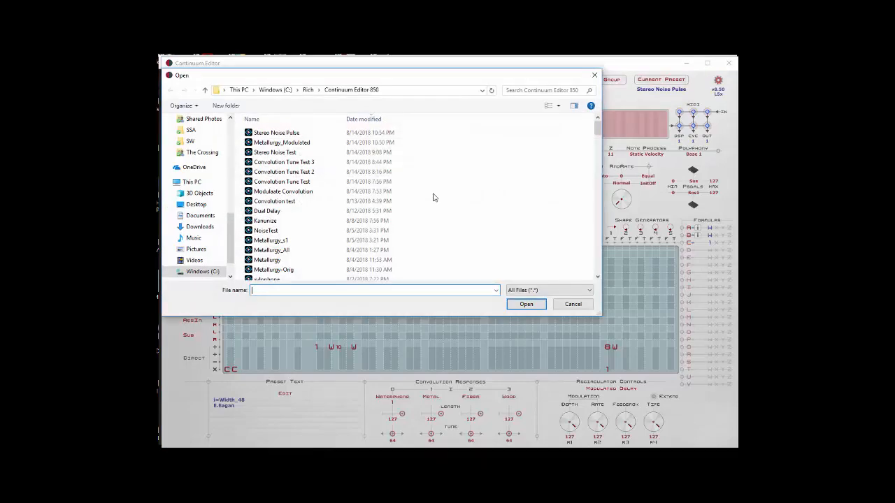
double_click(289, 143)
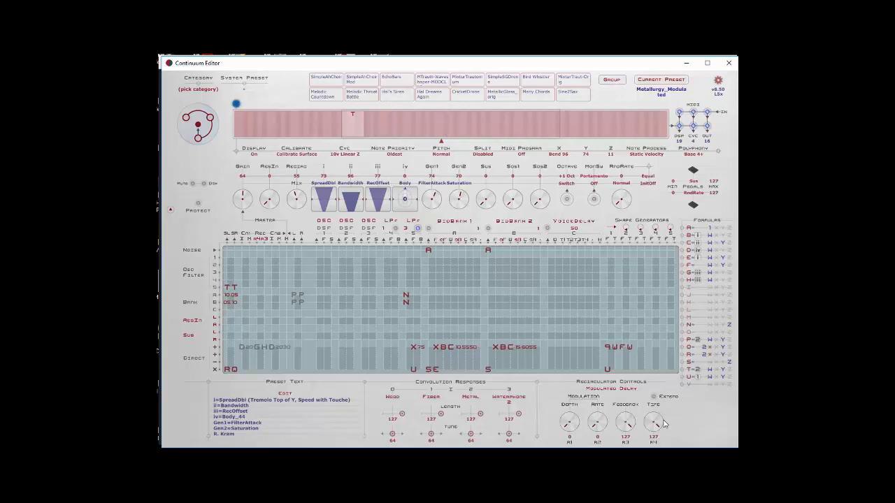
- Vary the Modulated Delay's Time, Depth, Rate and Feedback to audition their effect, and minimize the editor
drag(664, 424, 627, 444)
drag(653, 425, 626, 414)
drag(569, 432, 570, 482)
drag(578, 428, 618, 429)
drag(661, 425, 660, 432)
drag(572, 422, 609, 425)
drag(625, 425, 649, 424)
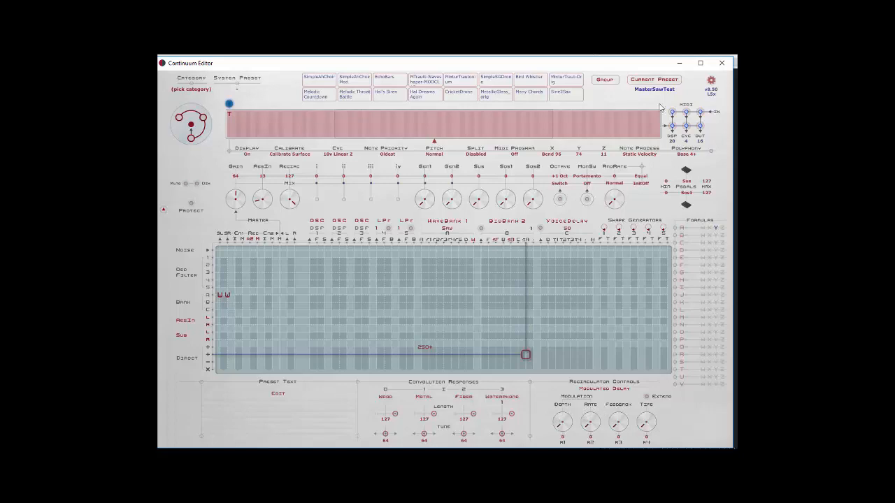
click(680, 64)
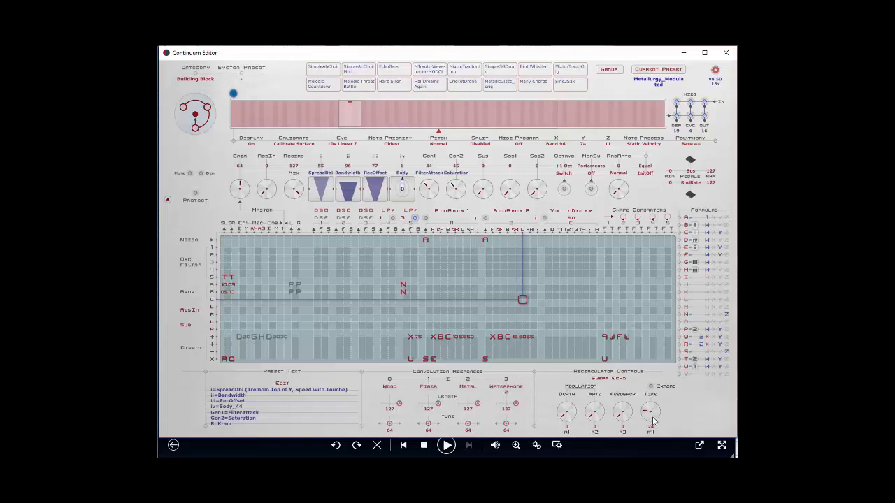
- Adjust the Swept Echo's Time and vary its Feedback repeatedly to audition the echoes
drag(651, 418, 646, 417)
mouse_move(643, 420)
mouse_down()
mouse_move(643, 403)
mouse_move(650, 416)
mouse_up()
drag(629, 425, 632, 421)
drag(624, 419, 619, 414)
drag(622, 418, 622, 399)
drag(621, 424, 621, 371)
drag(622, 412, 622, 423)
drag(626, 418, 626, 411)
double_click(623, 413)
drag(622, 412, 622, 391)
- Vary the Swept Echo's modulation Rate and Depth, and readjust its Feedback and Time
mouse_move(620, 465)
drag(596, 419, 596, 405)
drag(567, 418, 567, 405)
drag(565, 415, 564, 417)
drag(571, 408, 599, 455)
drag(563, 412, 622, 441)
drag(626, 416, 597, 395)
drag(569, 424, 569, 411)
drag(651, 414, 651, 418)
- Switch the recirculator to Analog Echo and consult its Noise and Offset notes on the PowerPoint Recirculator (2) slide
click(652, 388)
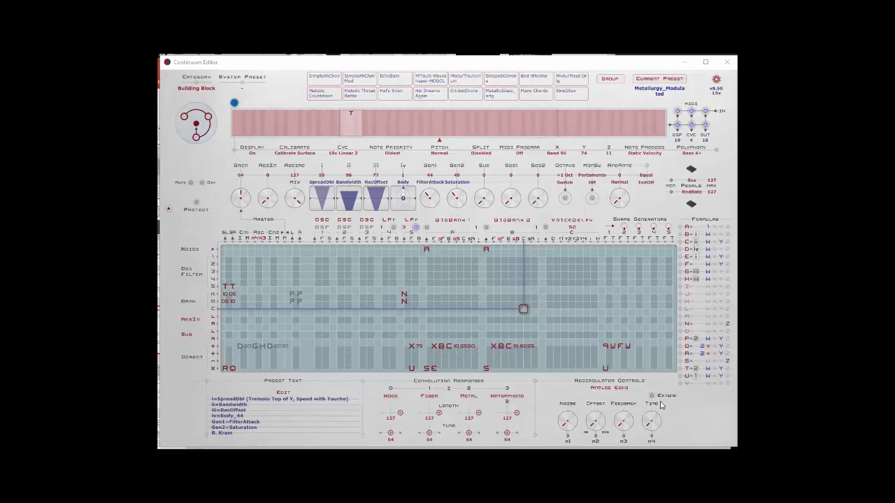
key(alt+Tab)
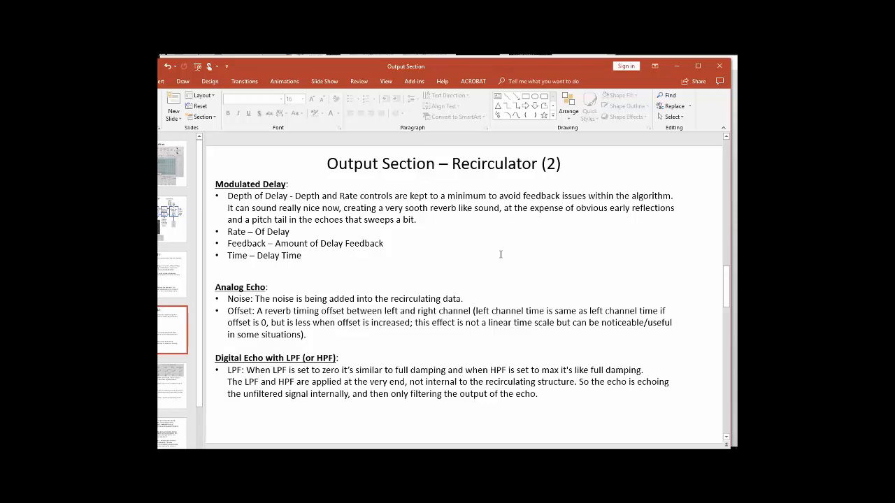
key(alt+Tab)
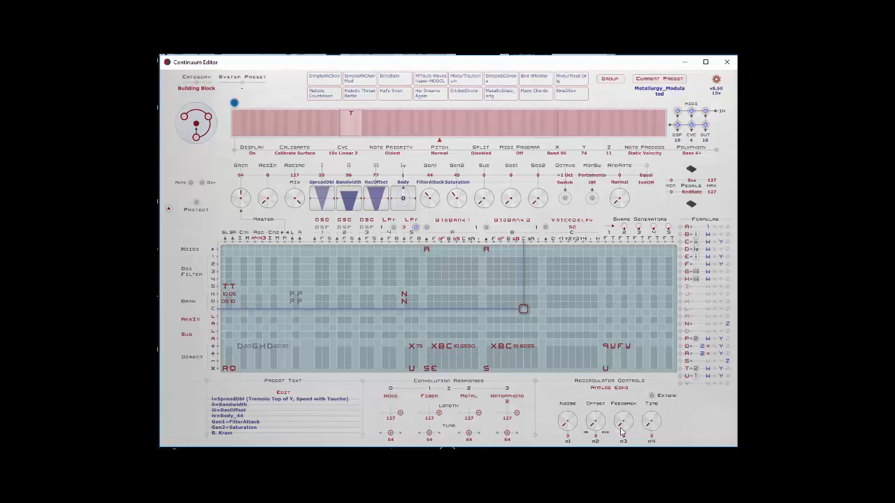
- Adjust the Analog Echo's Feedback, Noise and Time to audition the noise added to the echoes
drag(623, 429, 623, 425)
drag(567, 423, 567, 380)
drag(568, 420, 567, 427)
mouse_move(651, 421)
mouse_down()
mouse_move(651, 405)
mouse_move(652, 424)
mouse_up()
drag(647, 428, 650, 425)
drag(621, 429, 620, 429)
- Vary the echo's left-right Offset and readjust its Time, Feedback and Noise to compare the channel timing
drag(594, 421, 604, 437)
drag(595, 421, 595, 430)
drag(595, 420, 593, 429)
drag(651, 421, 652, 433)
drag(651, 424, 650, 427)
mouse_move(650, 431)
mouse_down()
mouse_move(623, 426)
mouse_move(623, 418)
mouse_up()
drag(616, 428, 616, 423)
drag(568, 421, 567, 424)
drag(625, 423, 595, 424)
drag(596, 421, 599, 416)
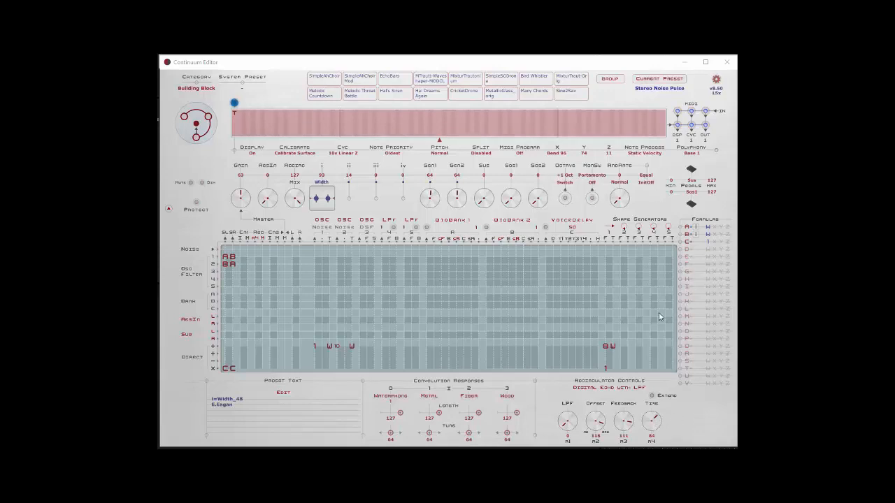
- Adjust the LPF of Digital Echo with LPF and minimize the editor to view the spectrum analyzer
drag(578, 418, 665, 445)
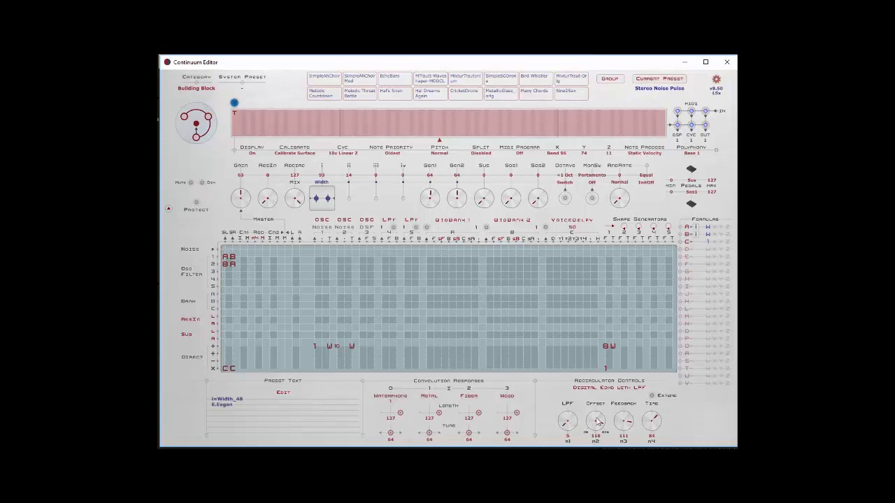
click(684, 62)
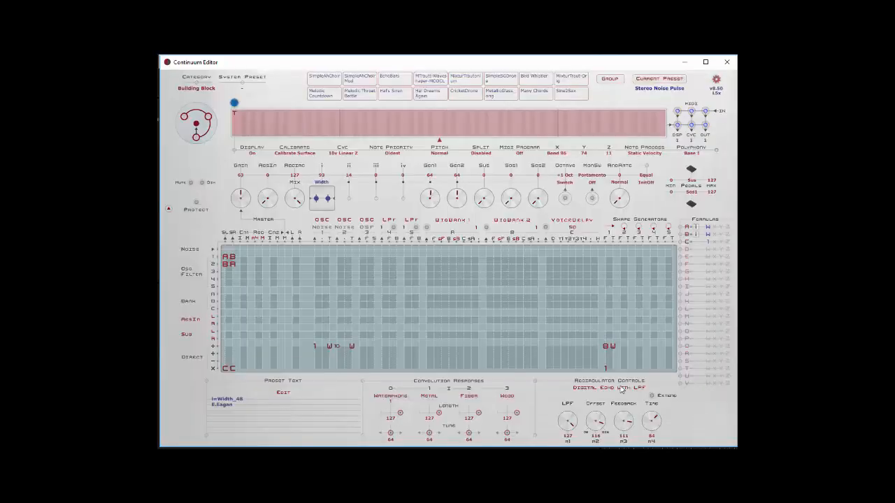
- Switch the recirculator type to Digital Echo with HPF
click(620, 389)
click(620, 438)
- Adjust the HPF echo's Feedback and Time, and minimize the editor to view the spectrum analyzer
drag(621, 419, 627, 414)
drag(650, 411, 655, 406)
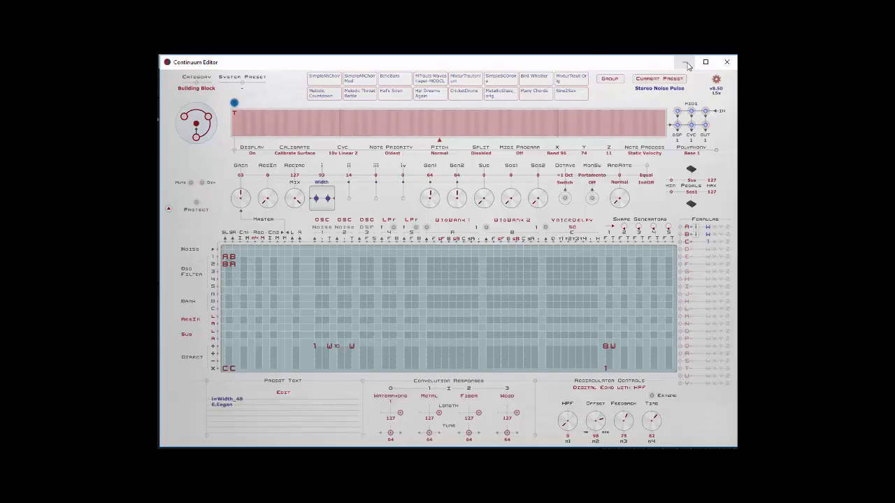
click(687, 64)
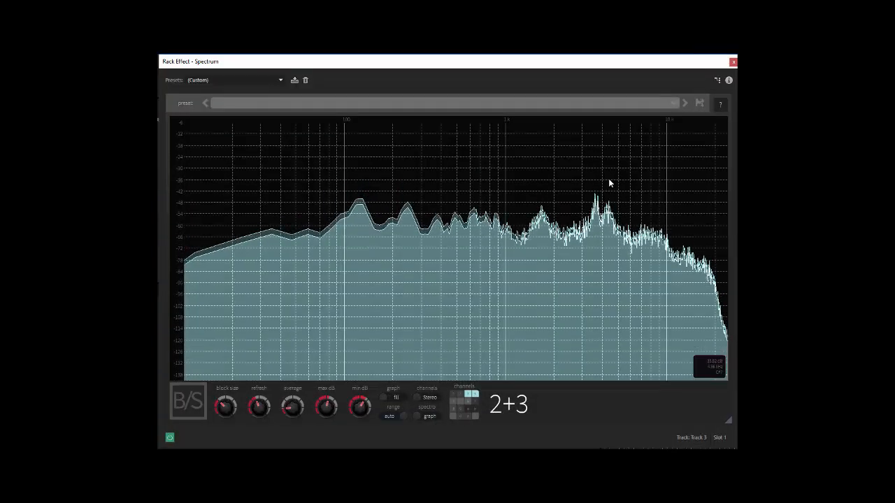